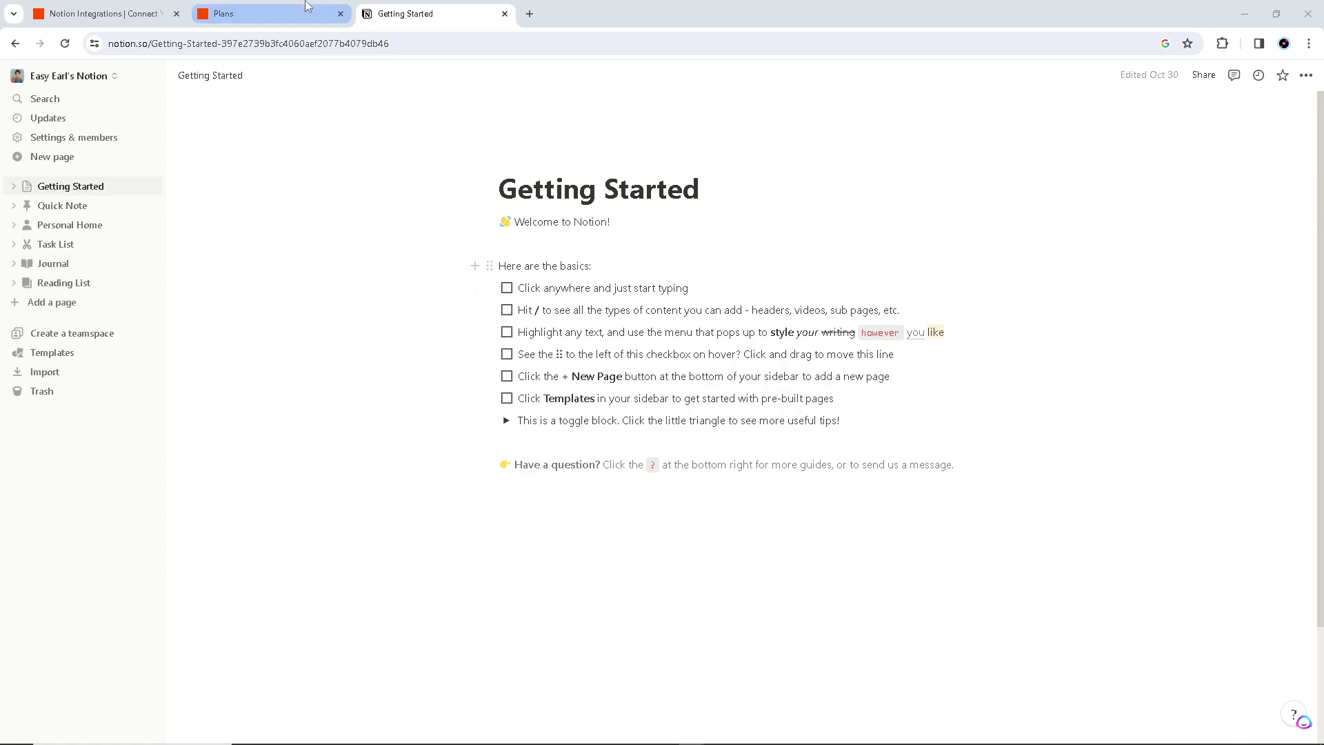
Flip between the Zapier pricing tab and the Notion Getting Started tab twice.
left_click(272, 13)
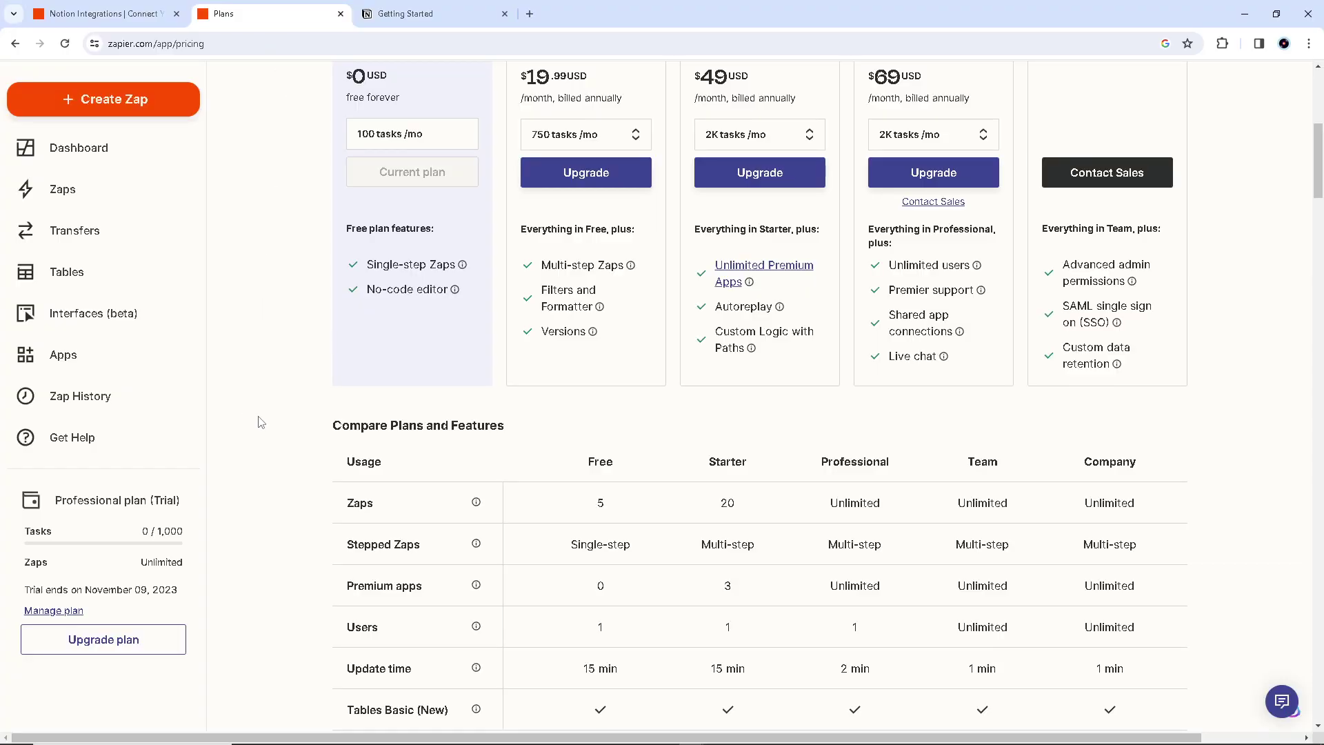
scroll(278, 440, "up", 3)
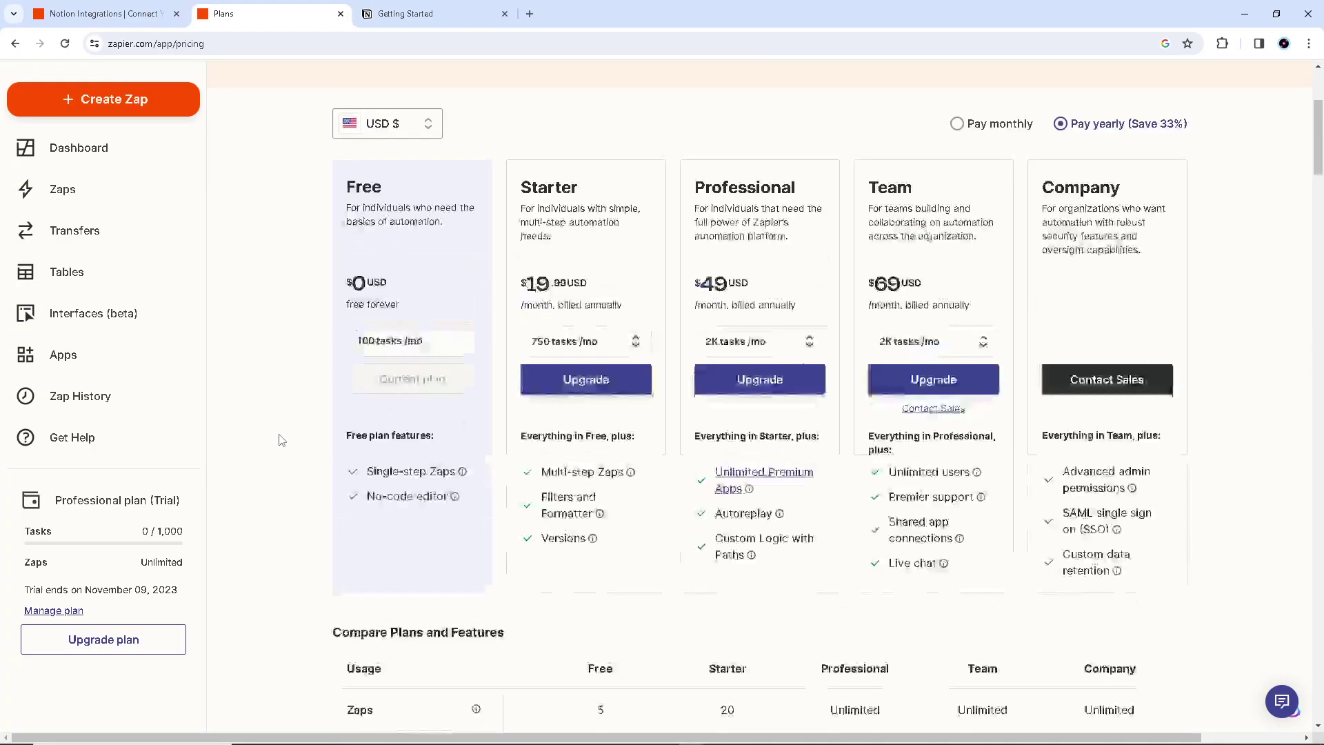
scroll(280, 443, "up", 2)
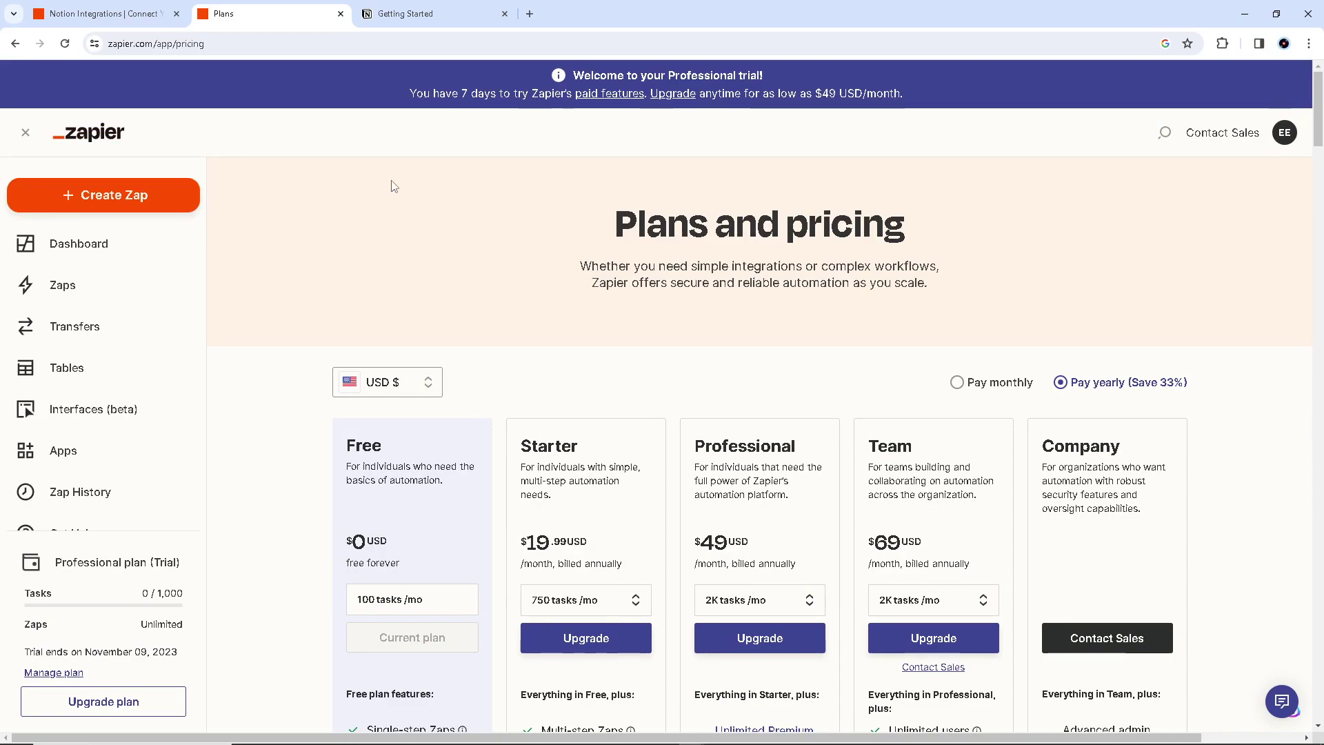
left_click(421, 15)
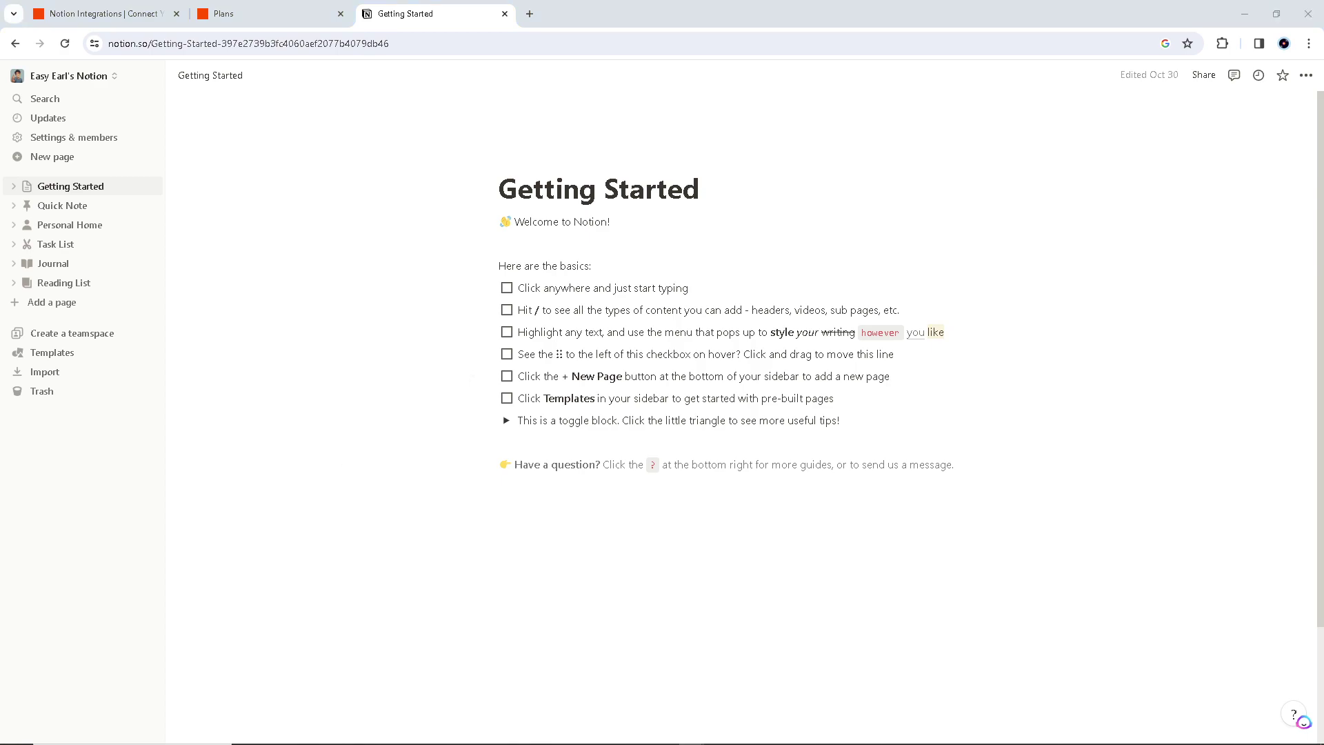
left_click(266, 13)
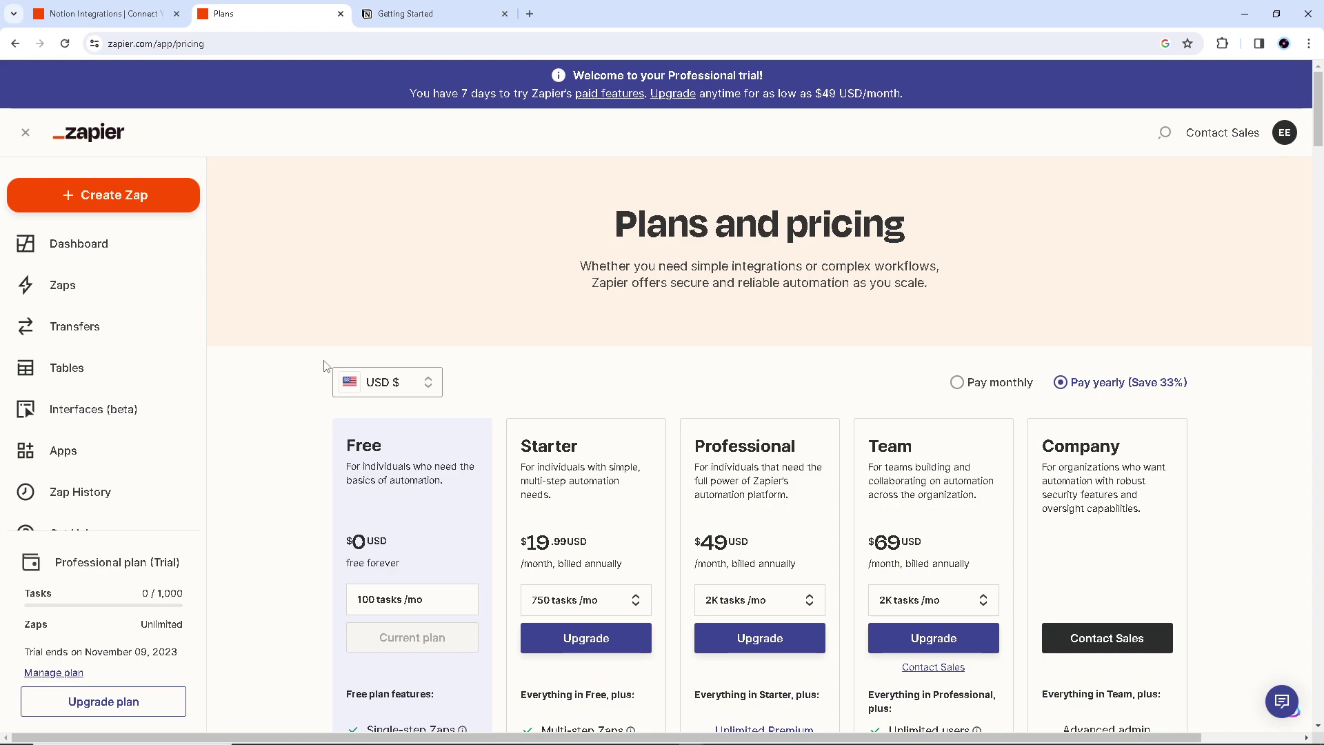
left_click(393, 13)
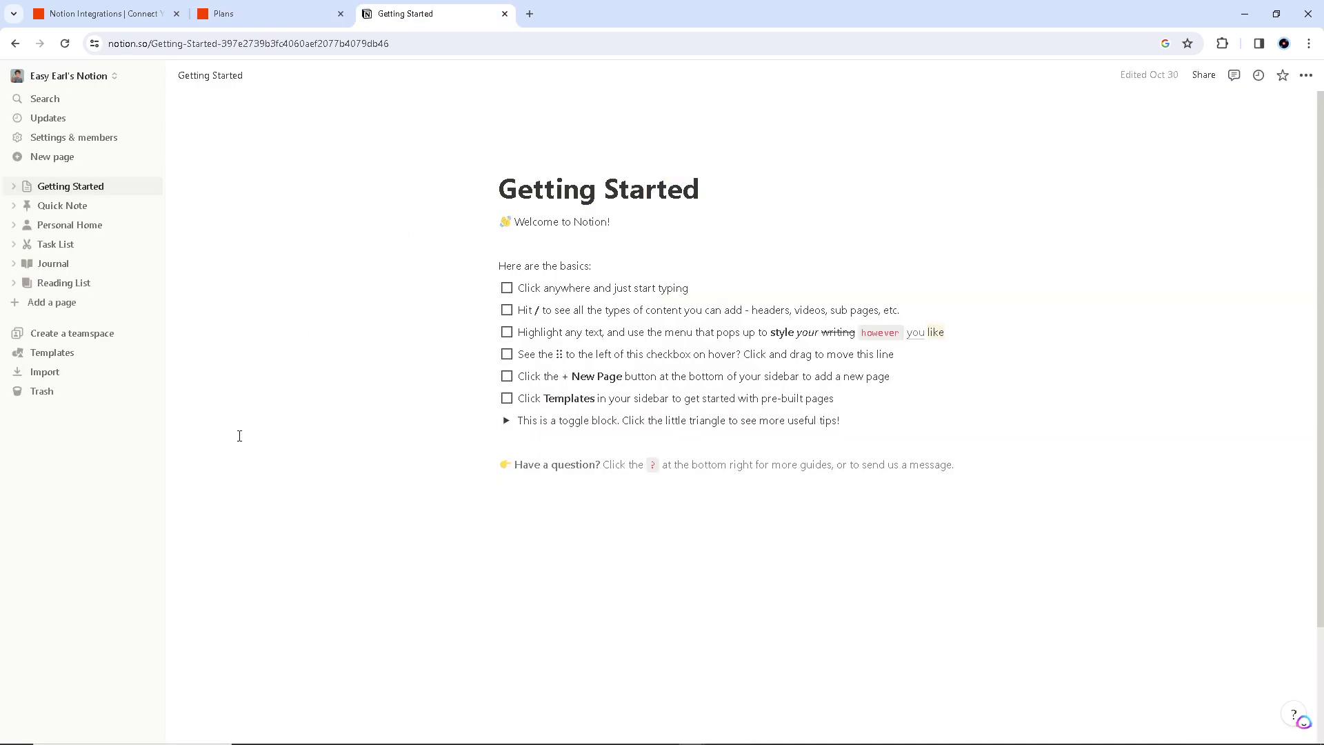
scroll(296, 434, "down", 2)
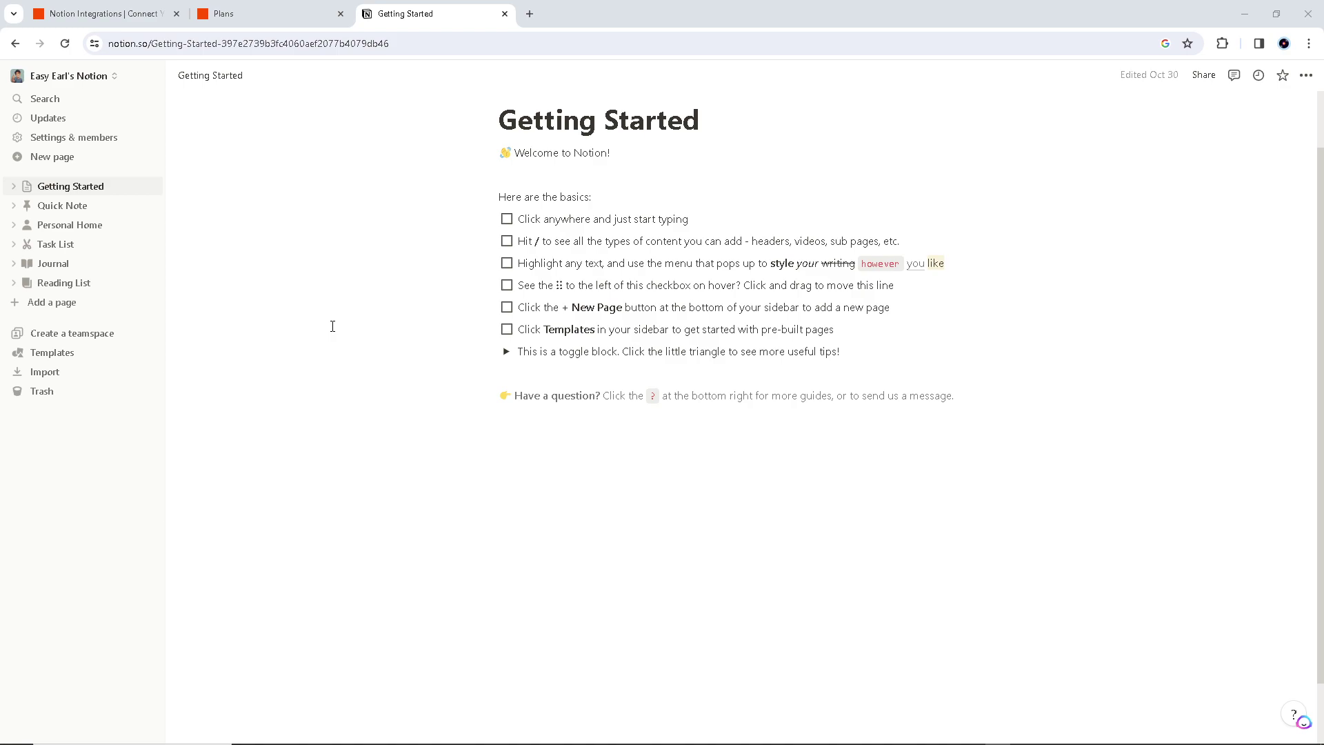
Start a new Zap from Zapier's Notion Integrations page via 'Connect Notion to 6,000+ apps'.
left_click(115, 15)
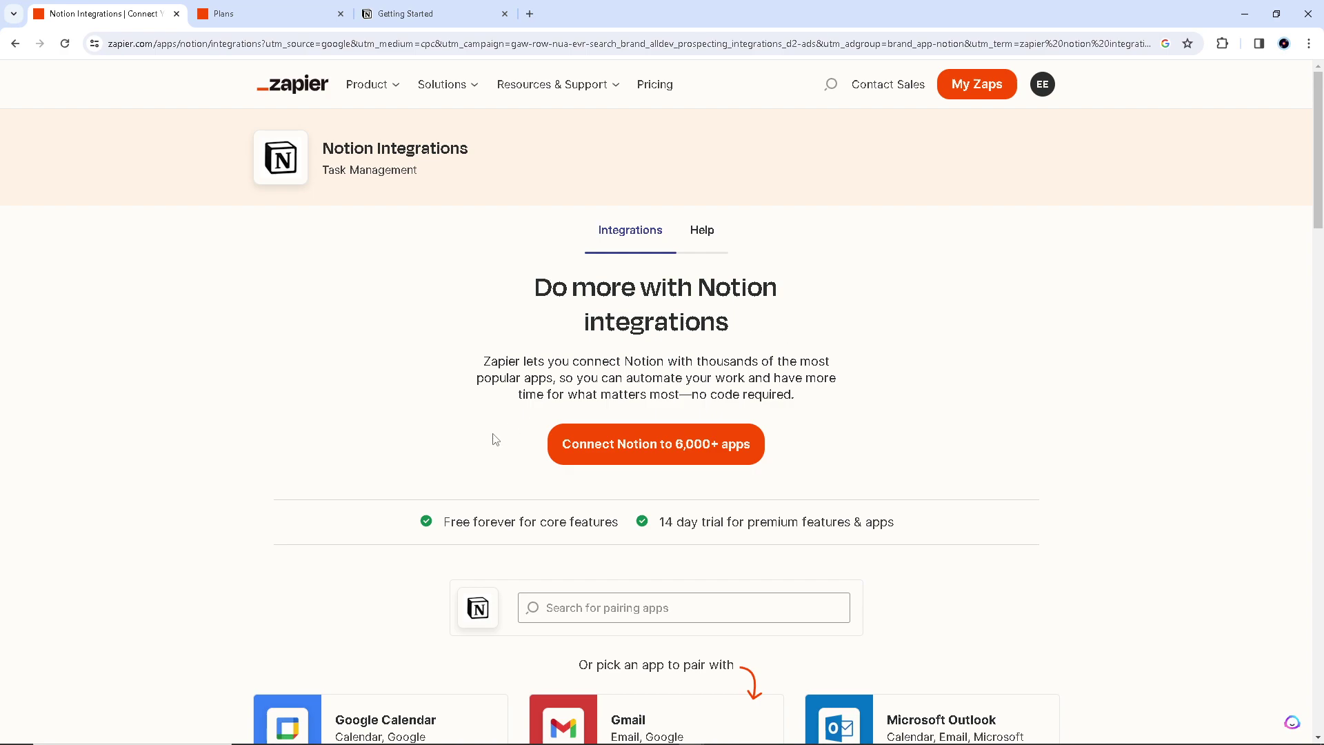
left_click(622, 450)
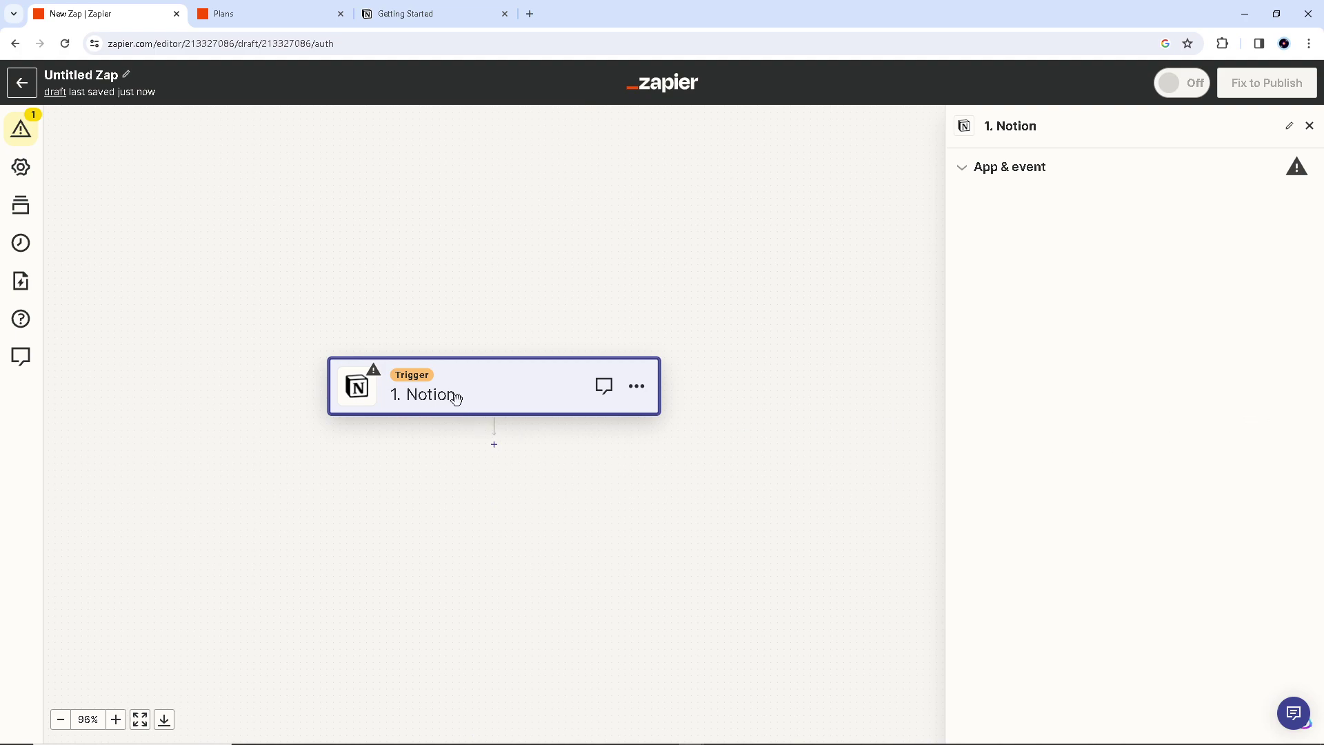
Add an action step after the Notion trigger, make it Gmail and list its events.
left_click(493, 445)
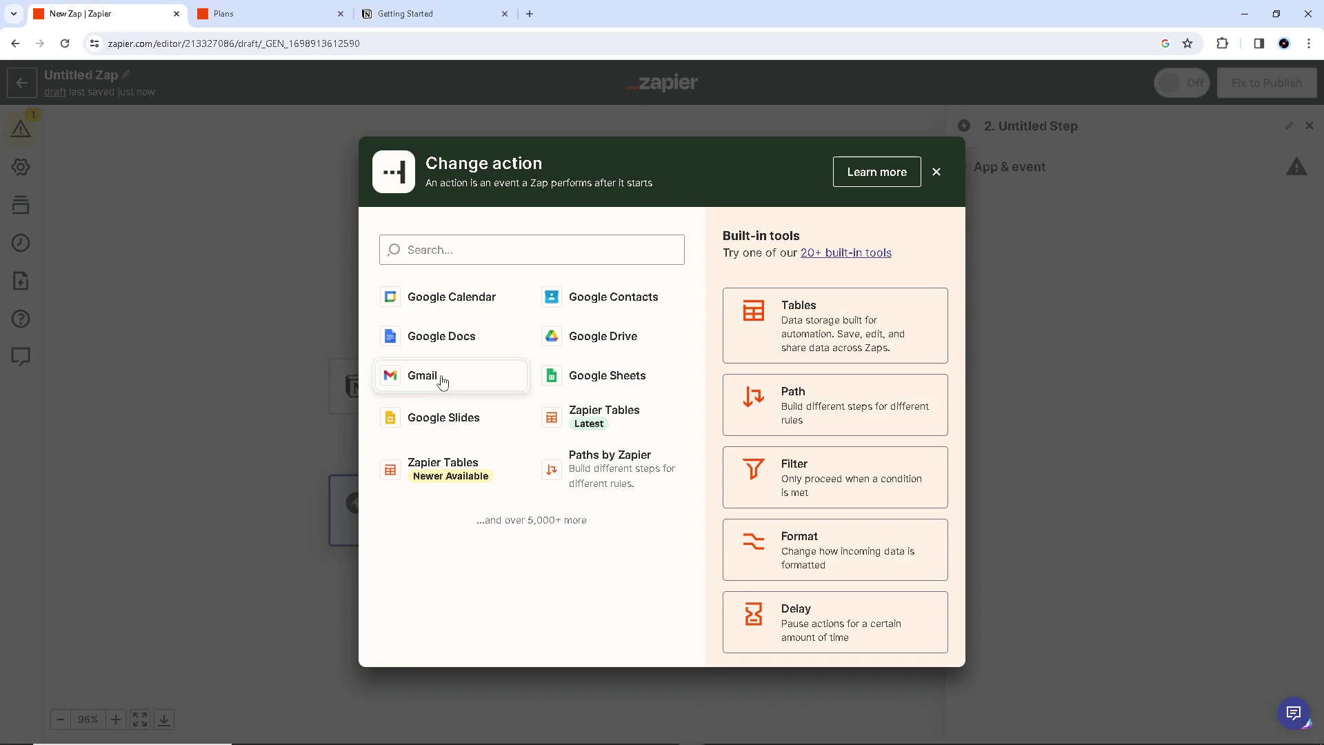
left_click(438, 380)
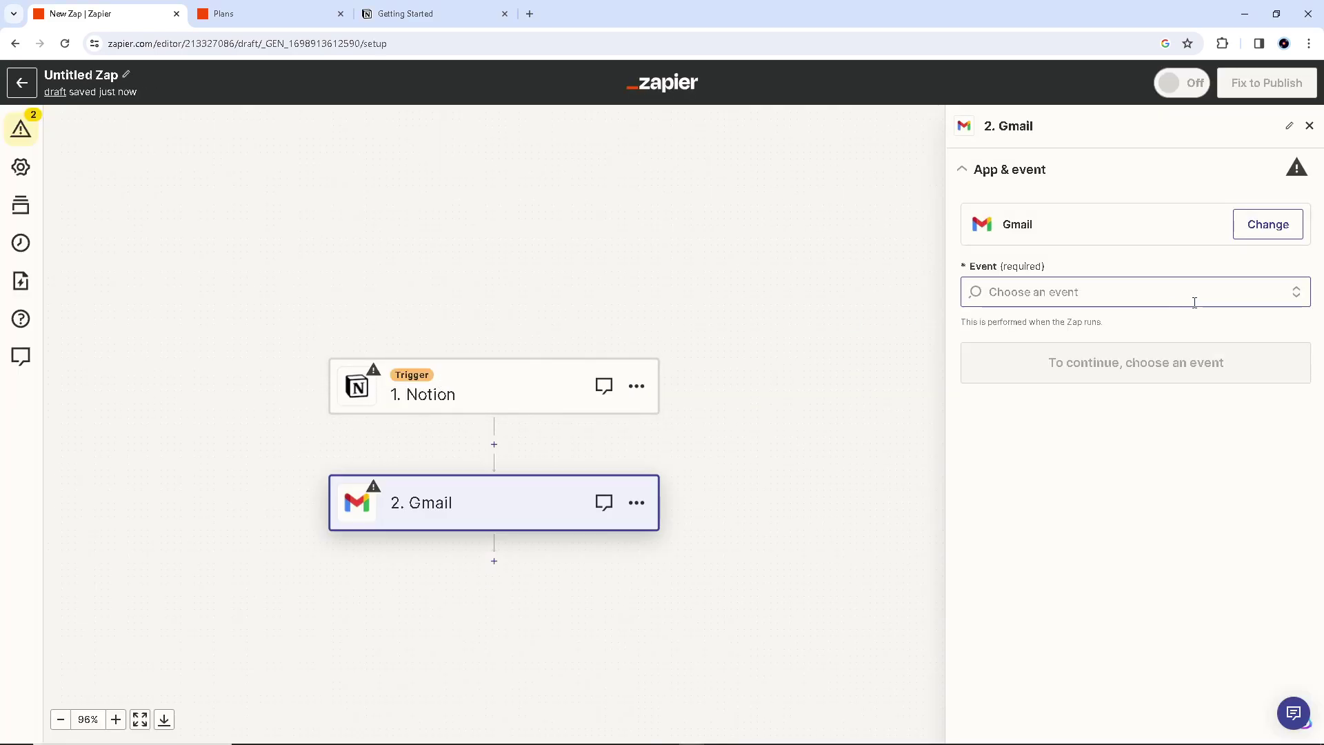
left_click(1302, 294)
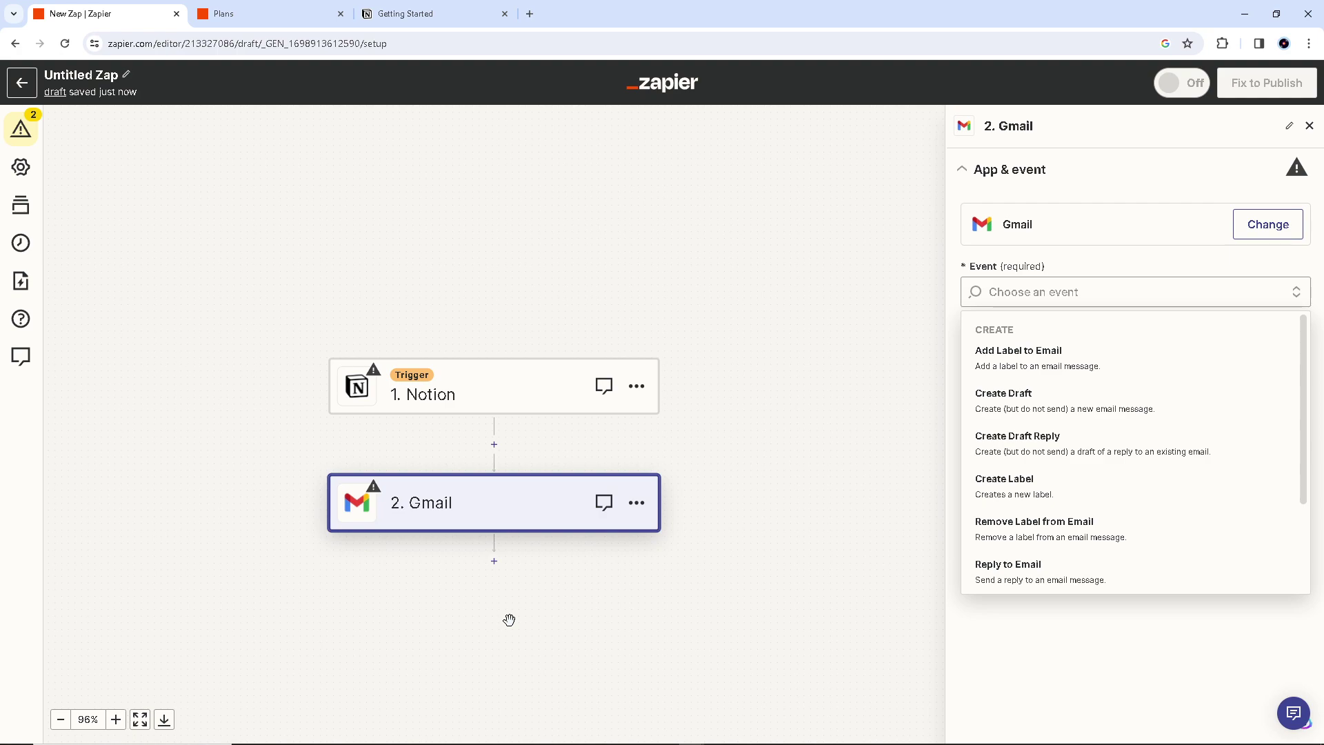
Replace Gmail with Microsoft Outlook as the action app and browse its events without choosing one.
left_click(1257, 237)
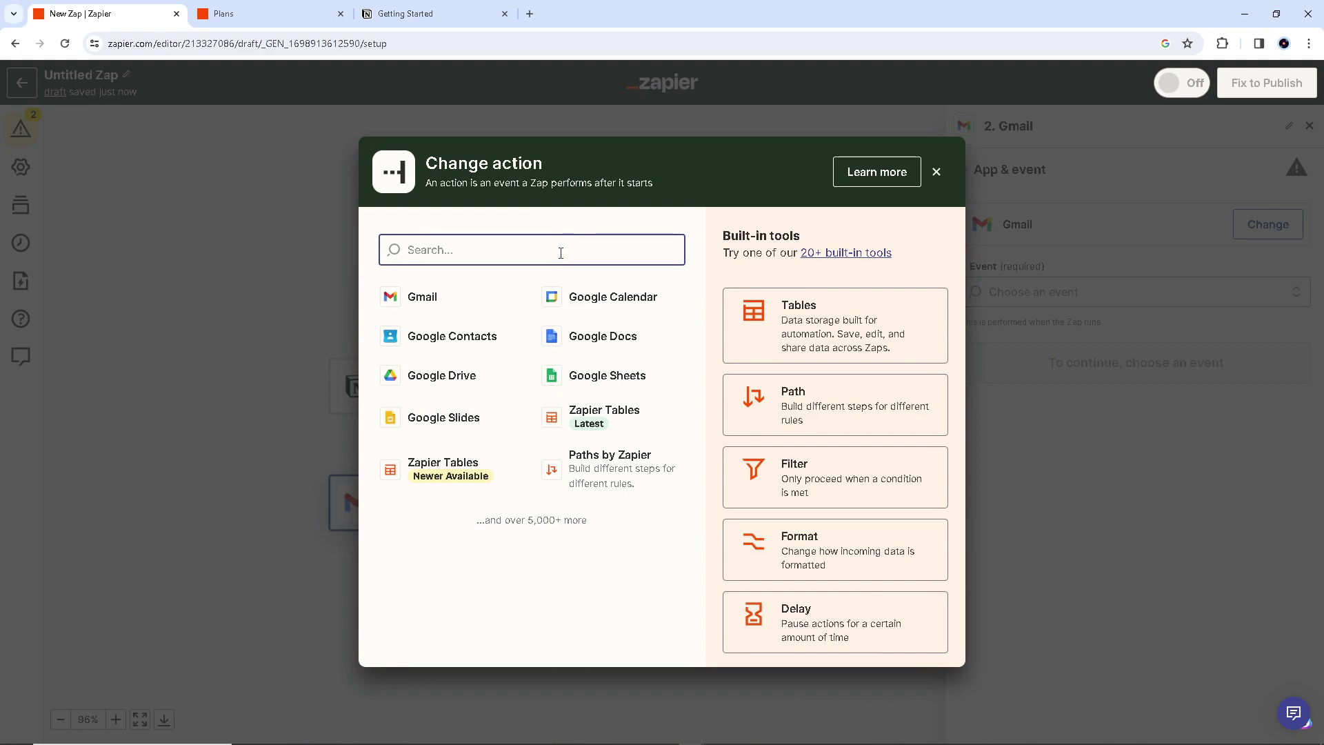
type("Ou")
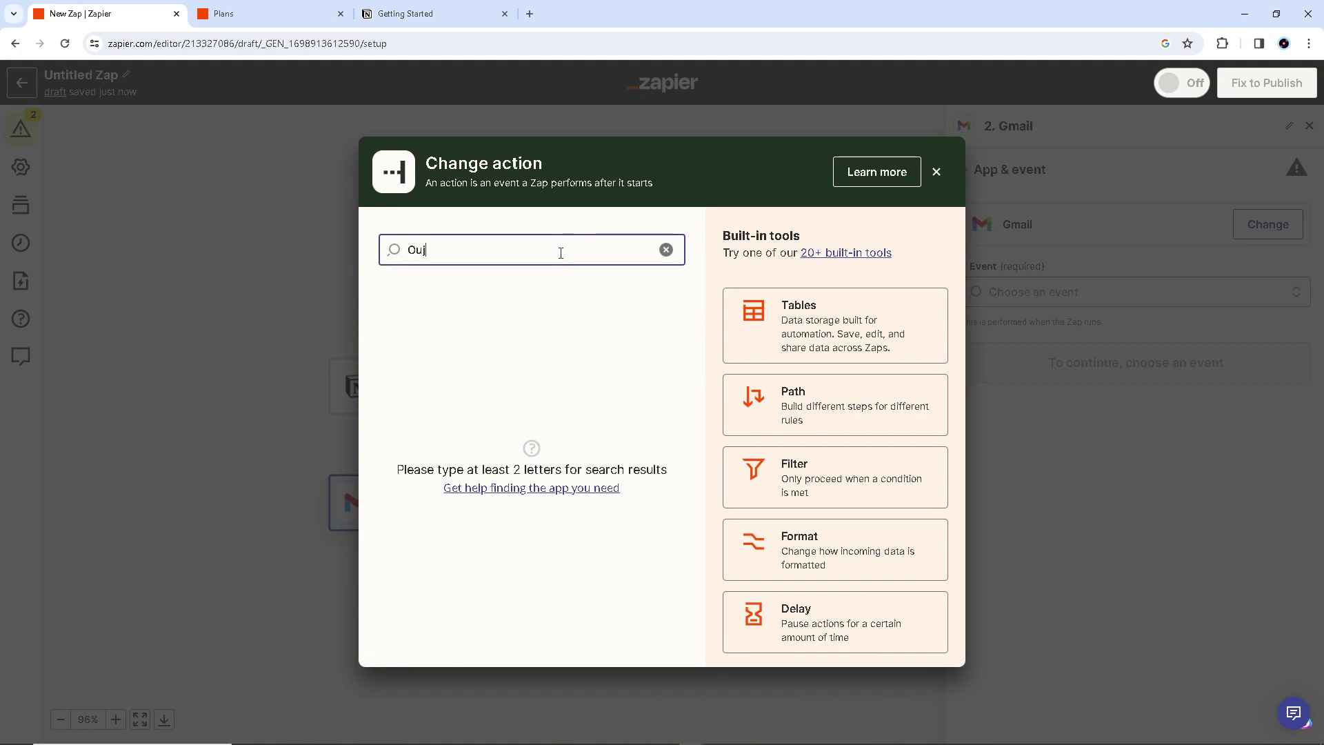
type("tl")
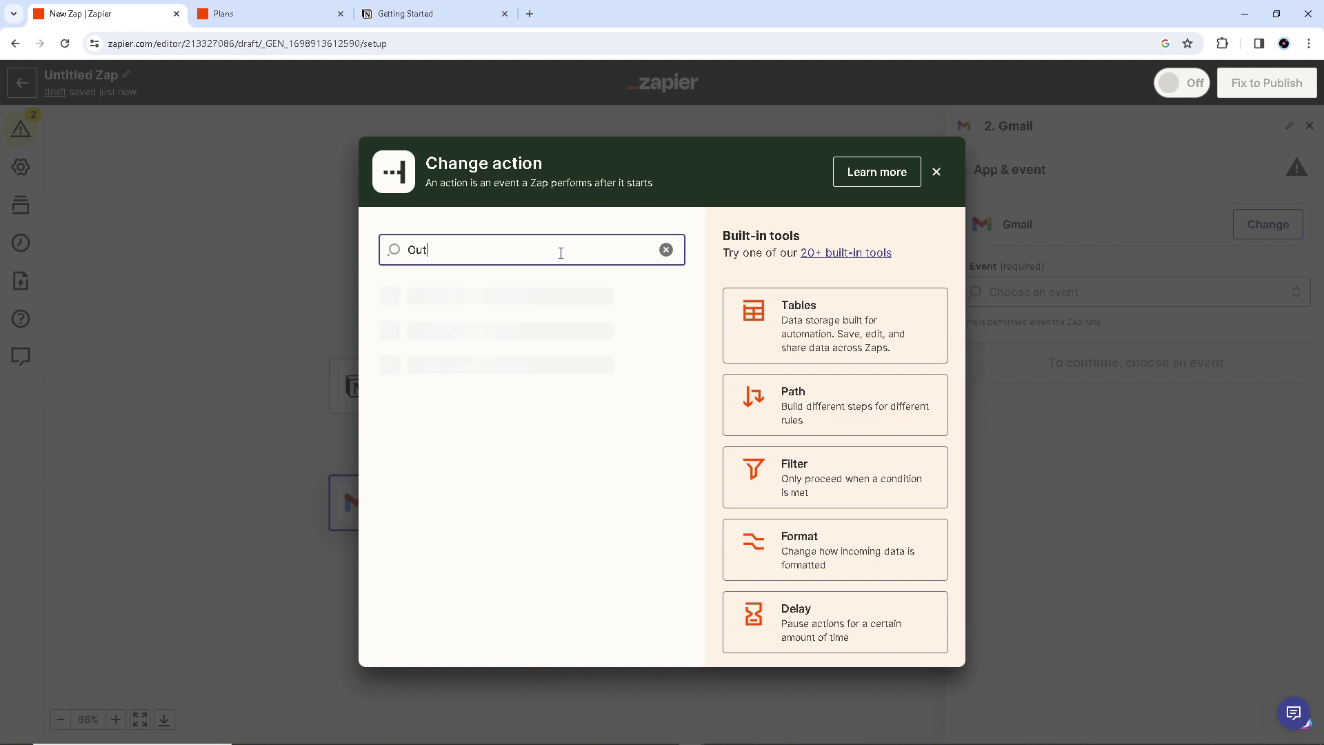
left_click(473, 307)
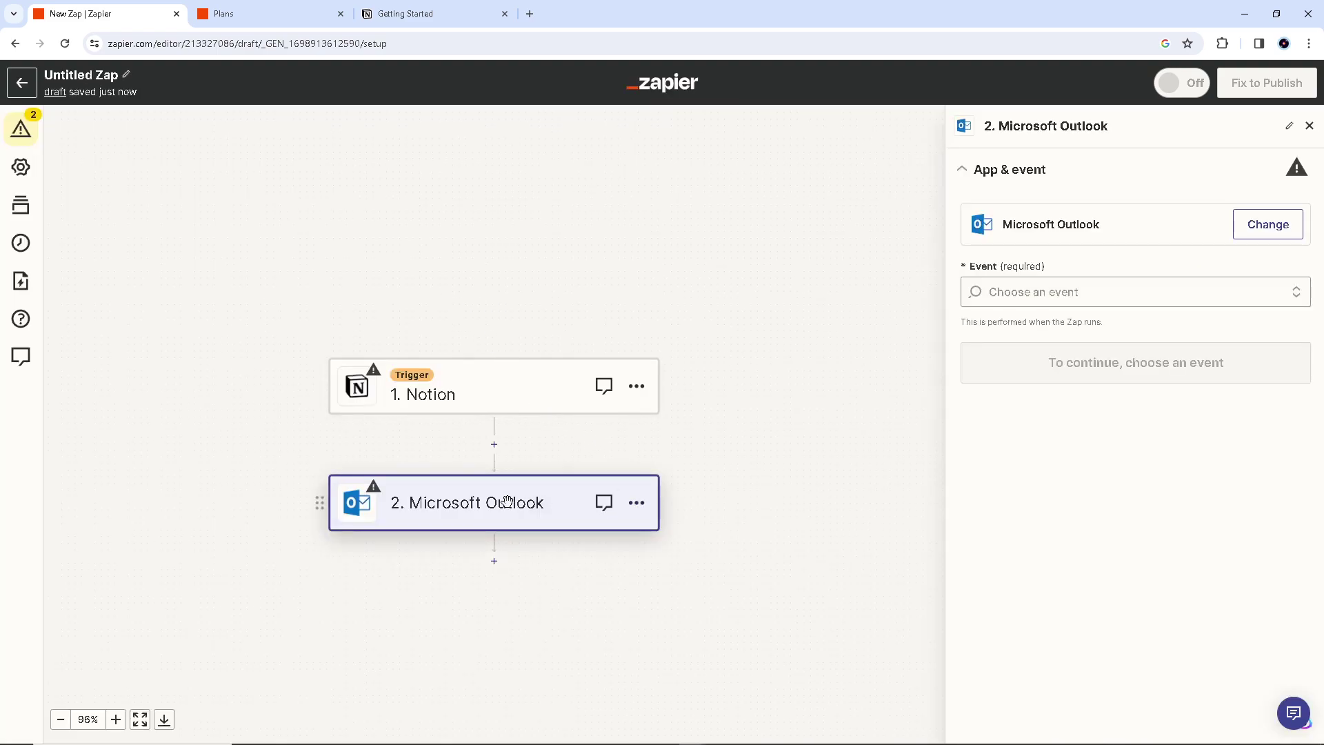
left_click(1137, 291)
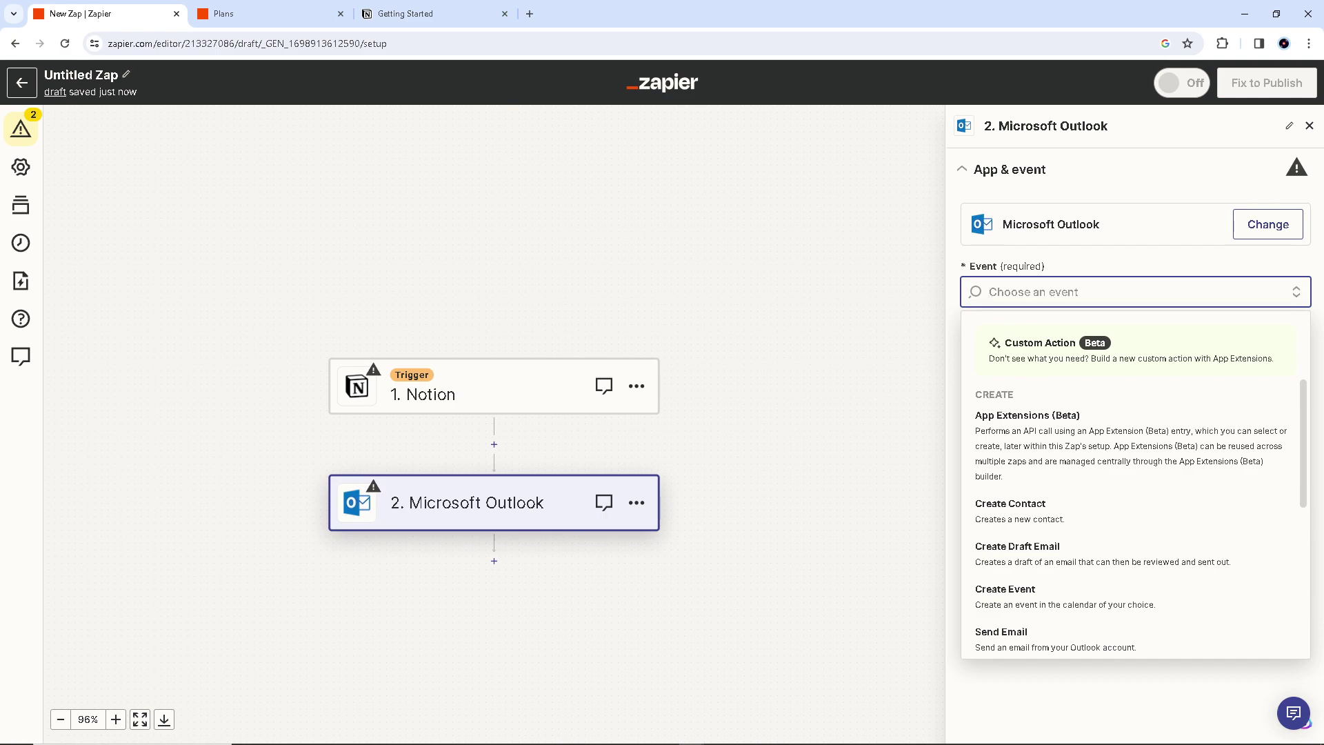
key("Escape")
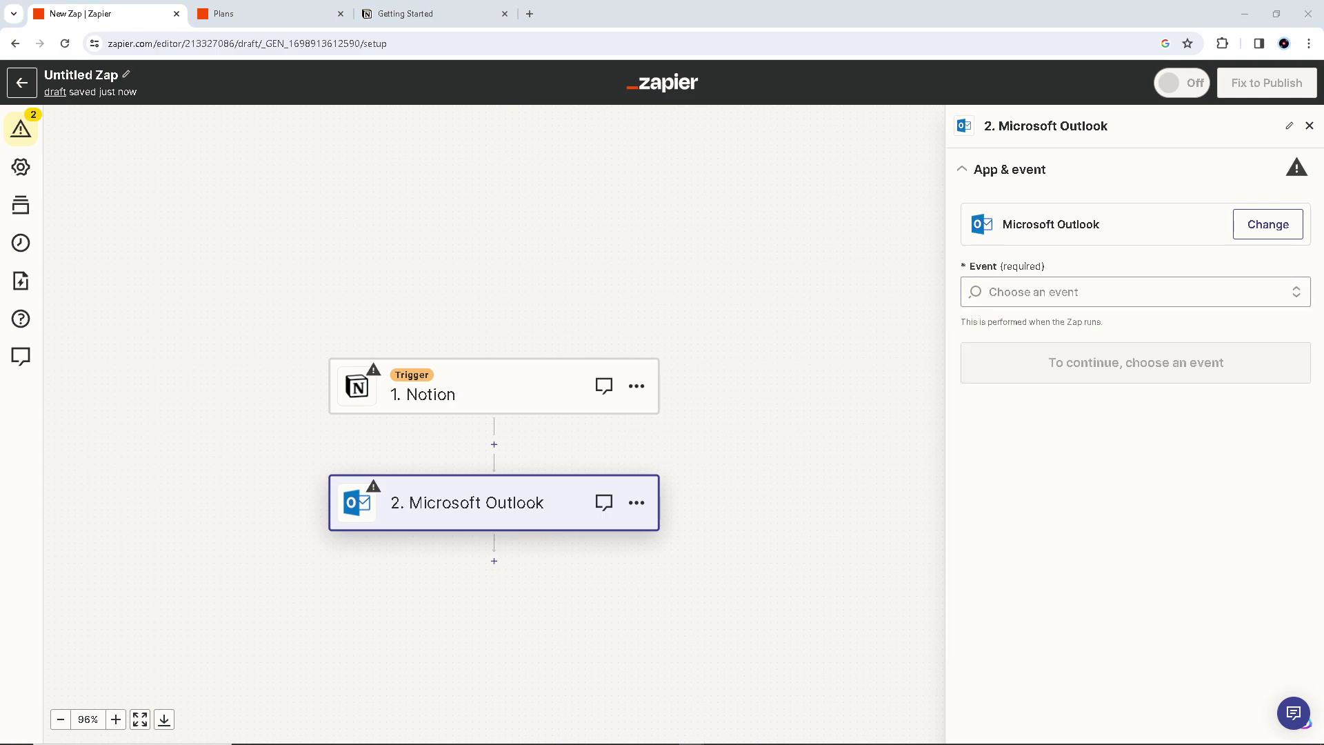